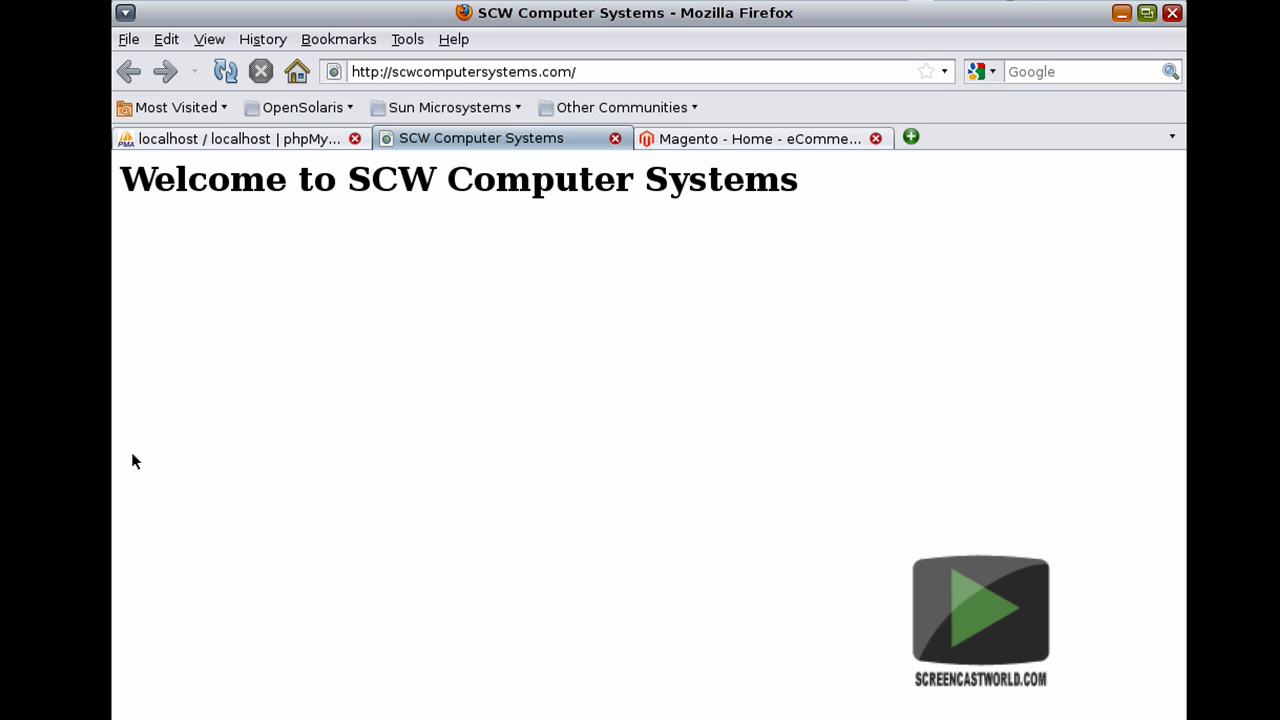
- Examine the user privileges of the zI36_magento_26Pq database in phpMyAdmin and compare them with the credentials in Magento_Logins.txt
click(230, 140)
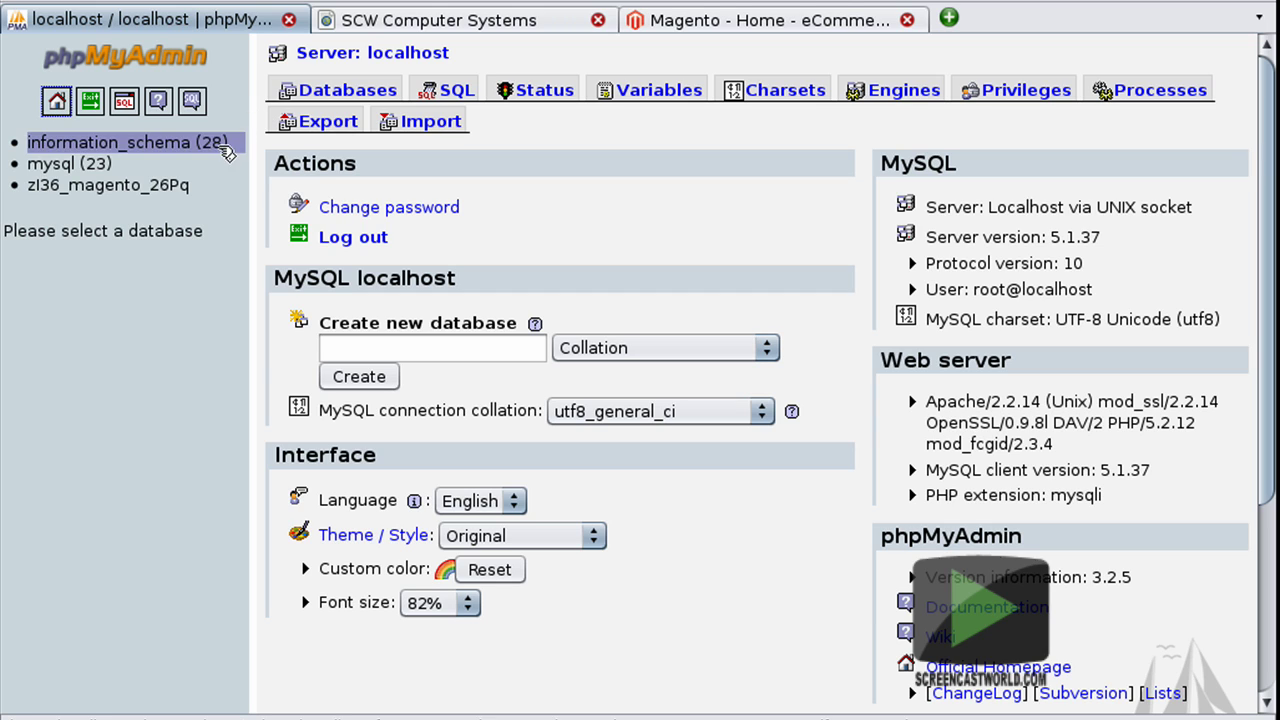
click(181, 190)
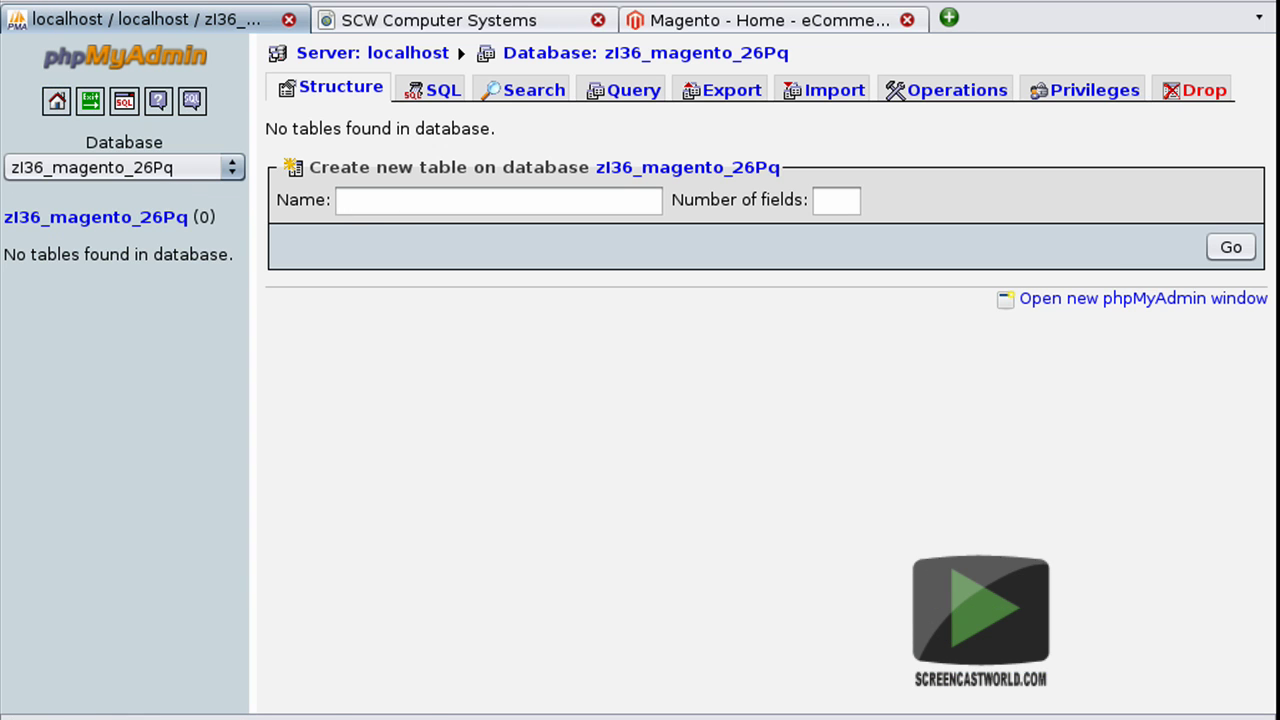
click(1100, 90)
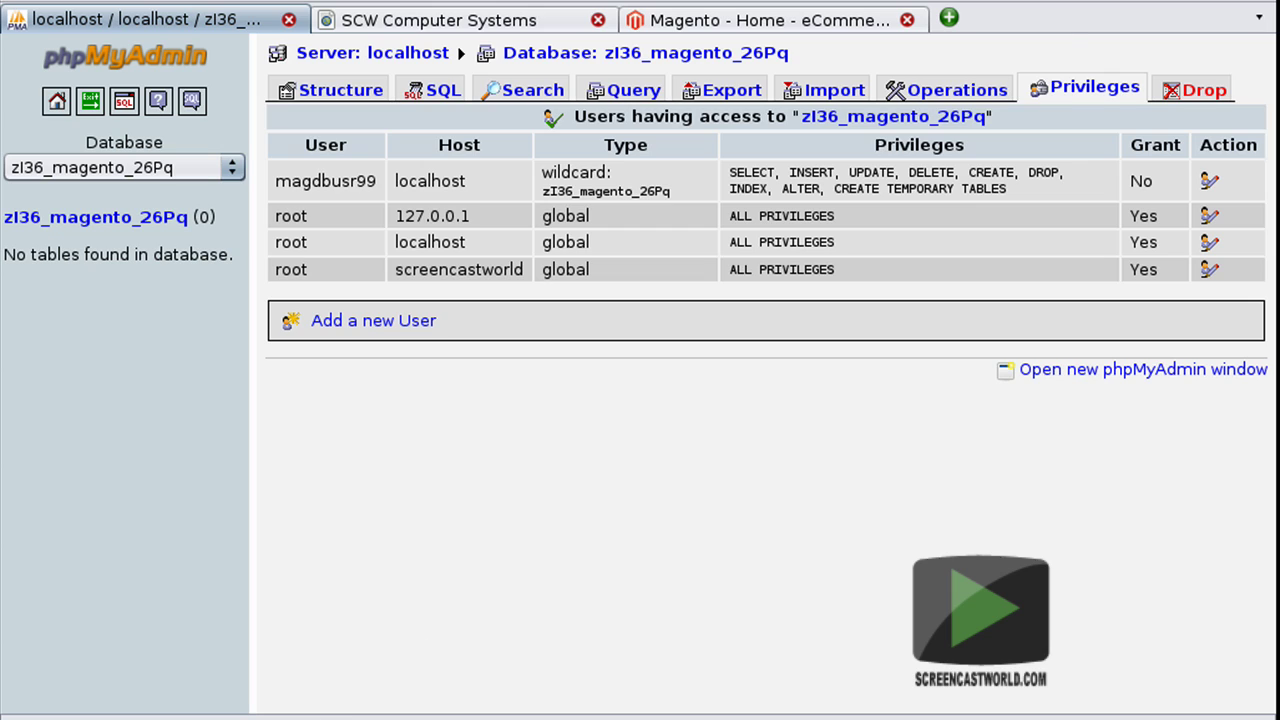
key(alt+Tab)
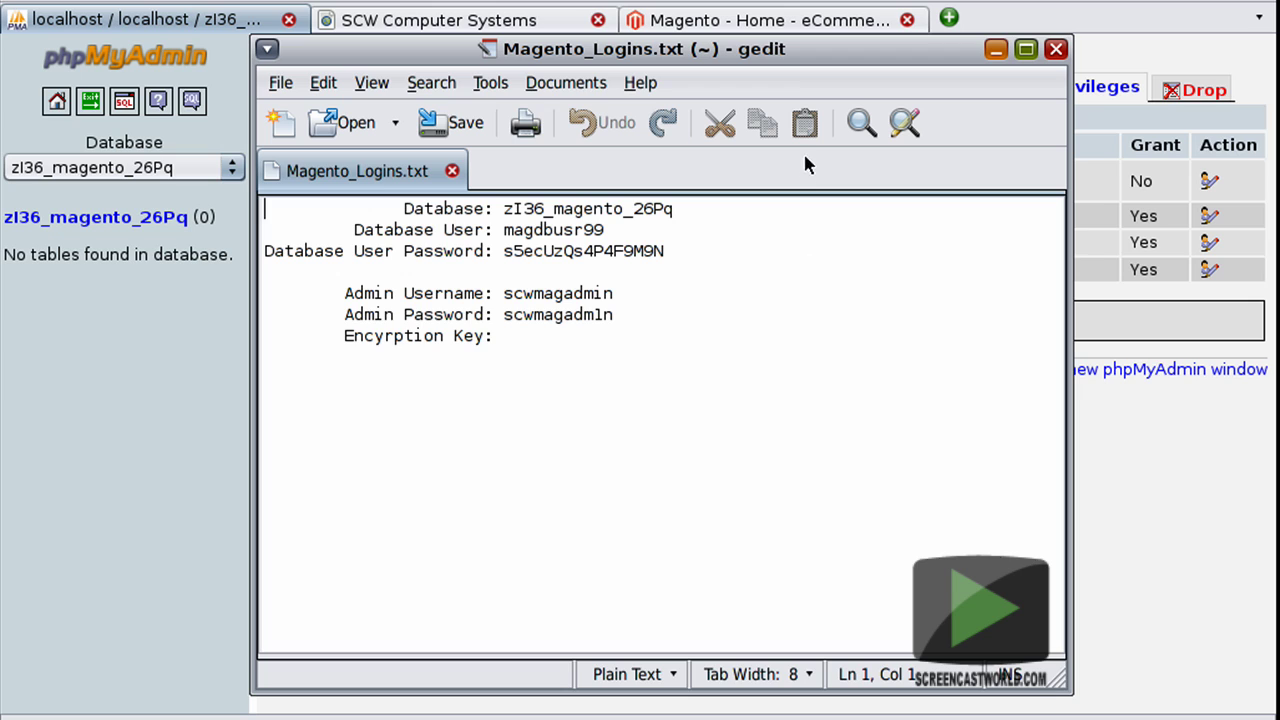
key(alt+Tab)
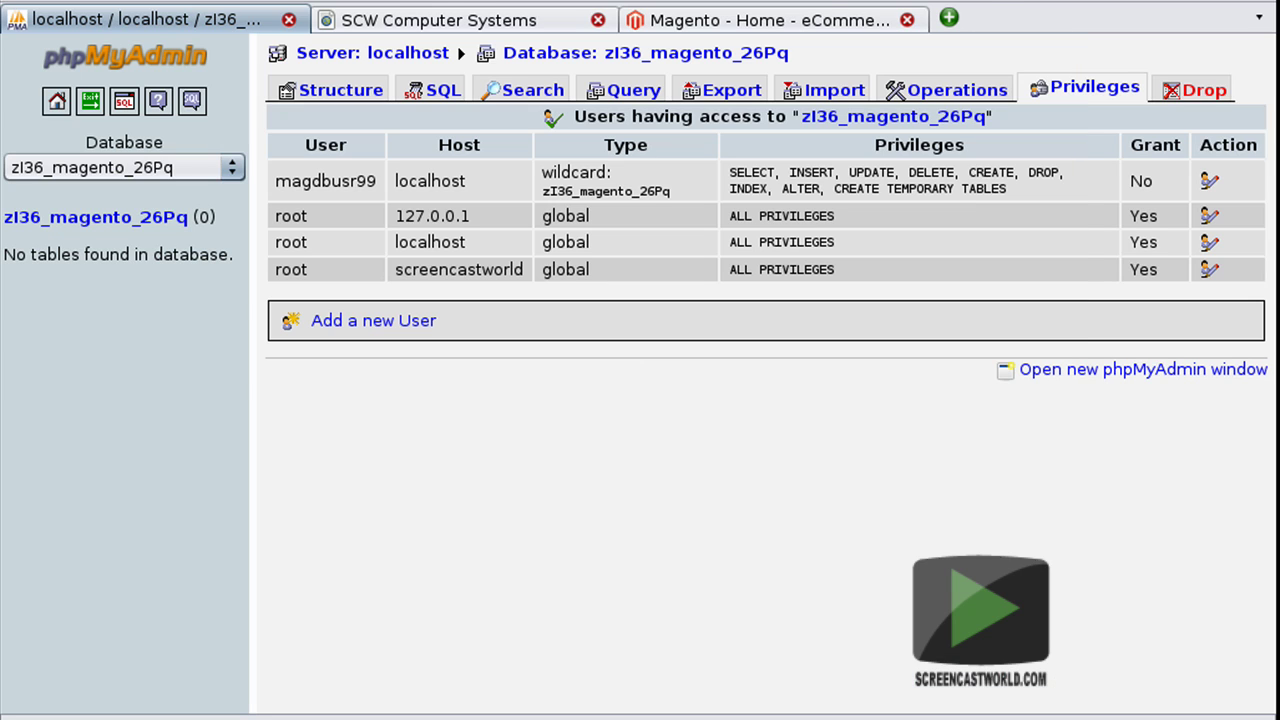
- Open the Magento Community download page on the Magento website, skipping the registration form
click(815, 25)
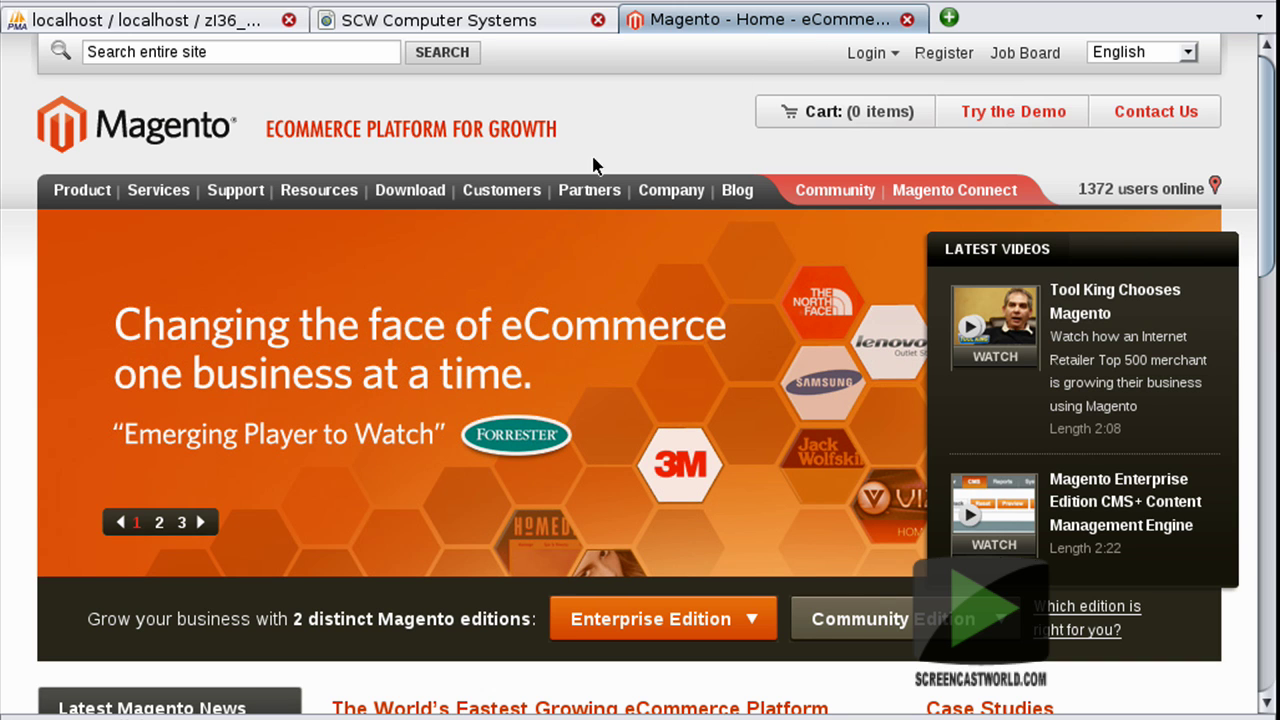
mouse_move(406, 192)
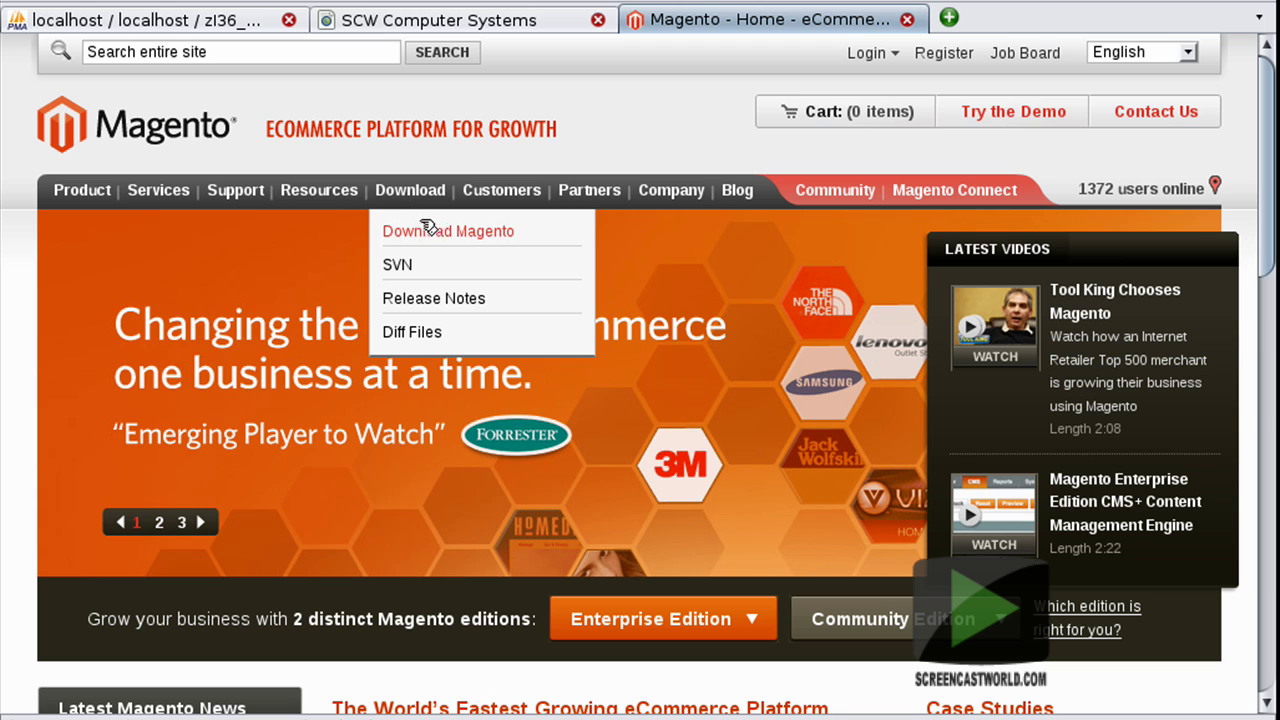
click(484, 236)
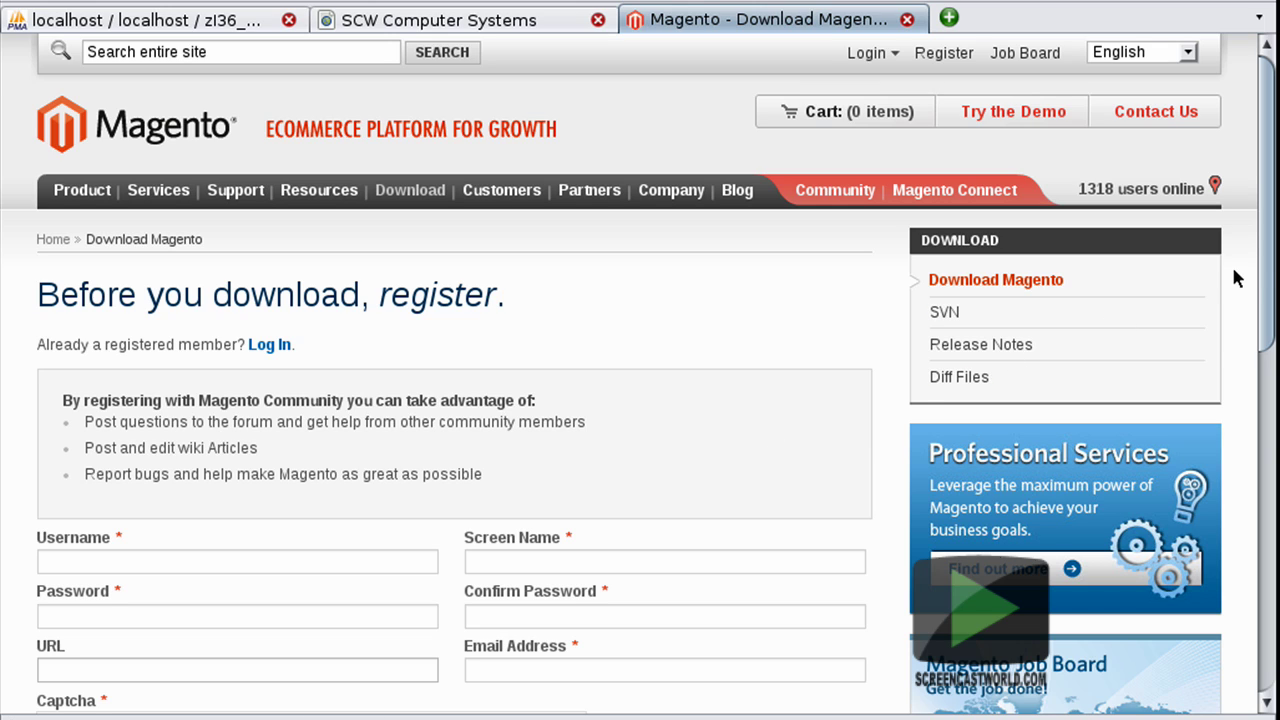
drag(1266, 260, 1266, 451)
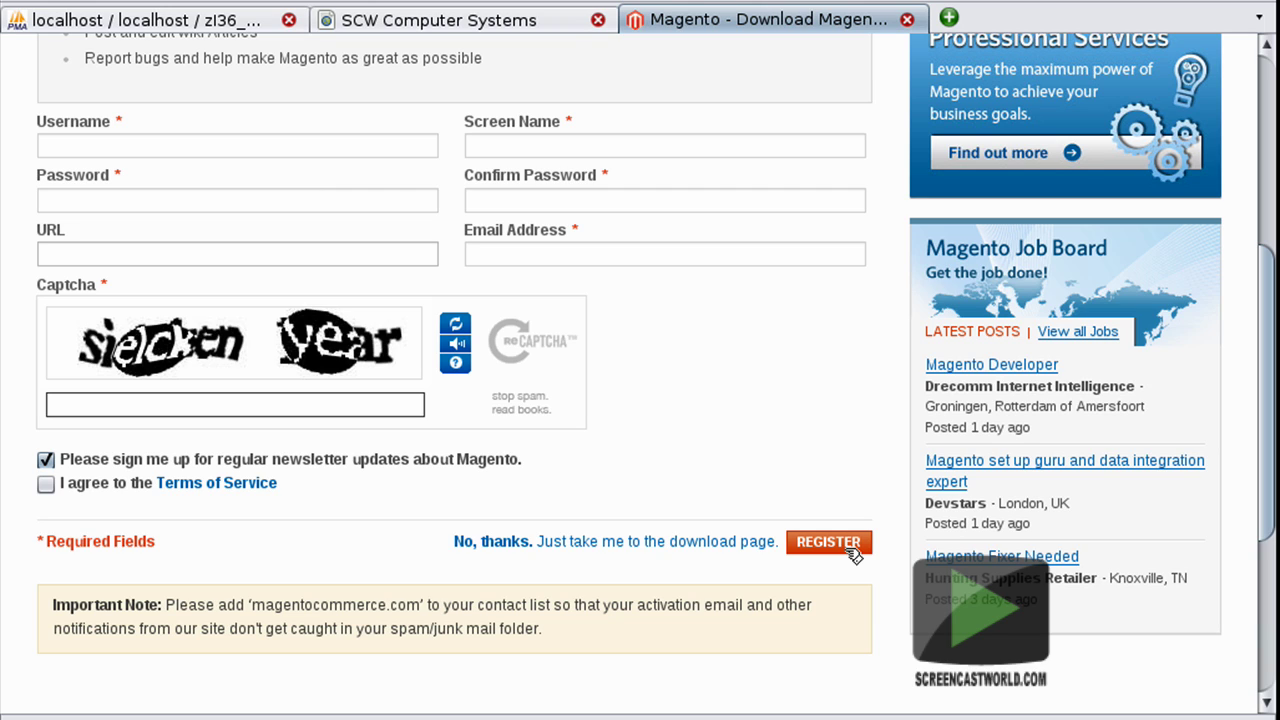
click(709, 544)
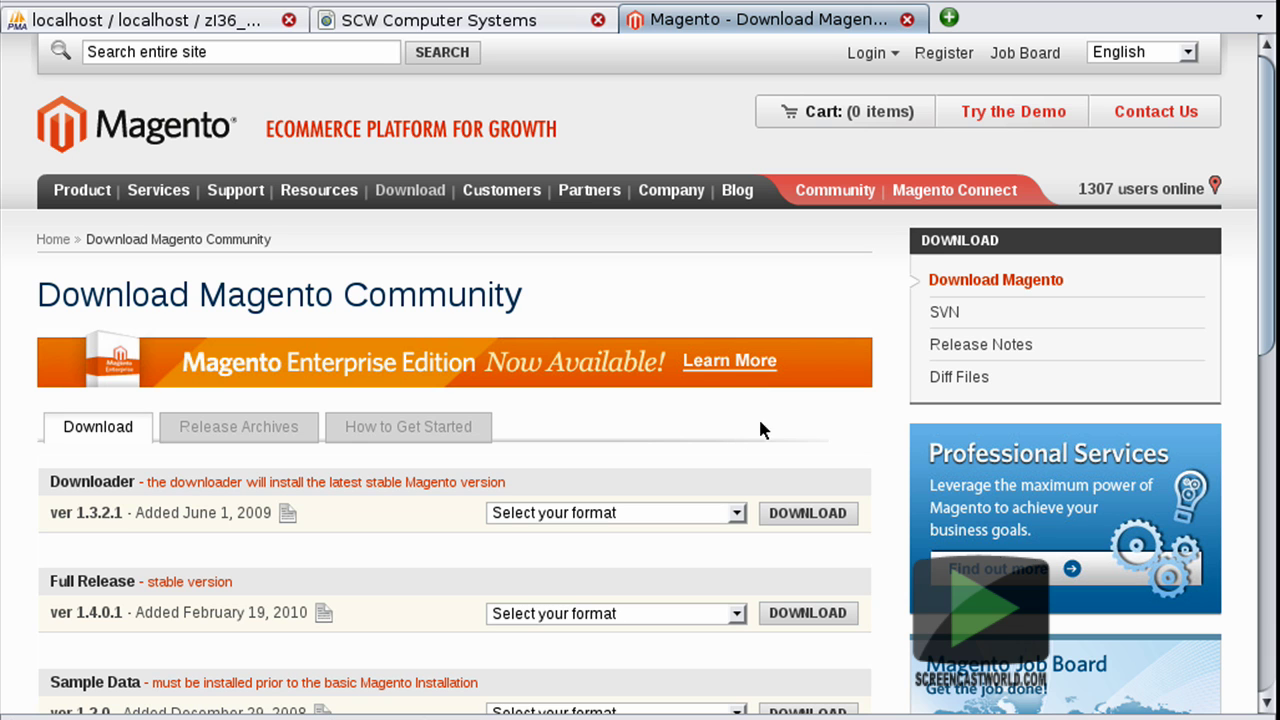
- Review the available packages and the format options of the Magento and Zend Server Unified Installer
drag(1262, 237, 1262, 344)
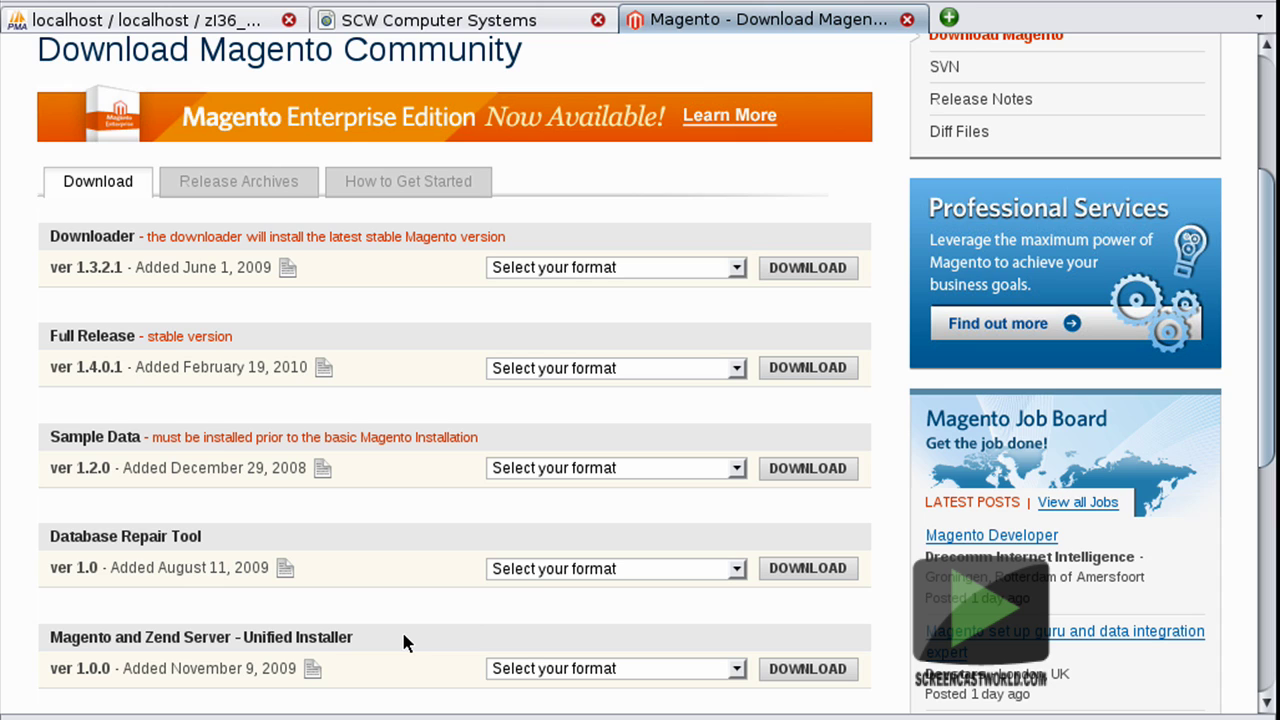
click(629, 667)
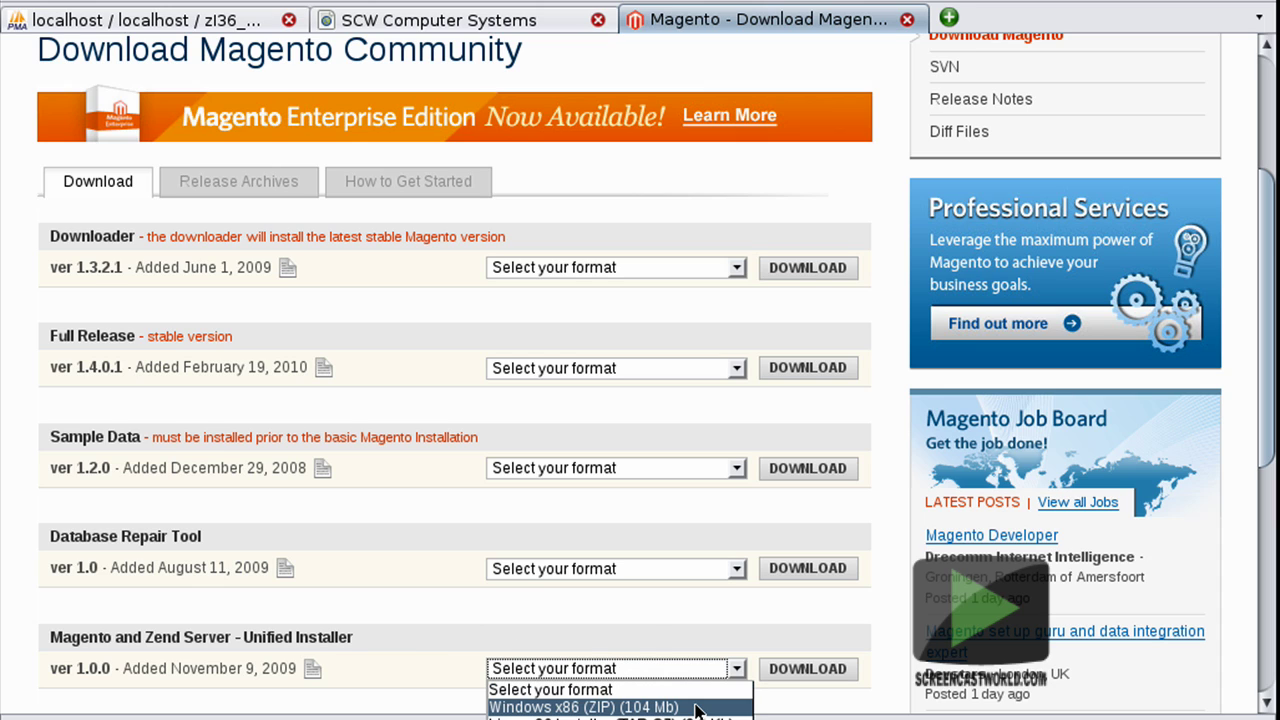
click(628, 622)
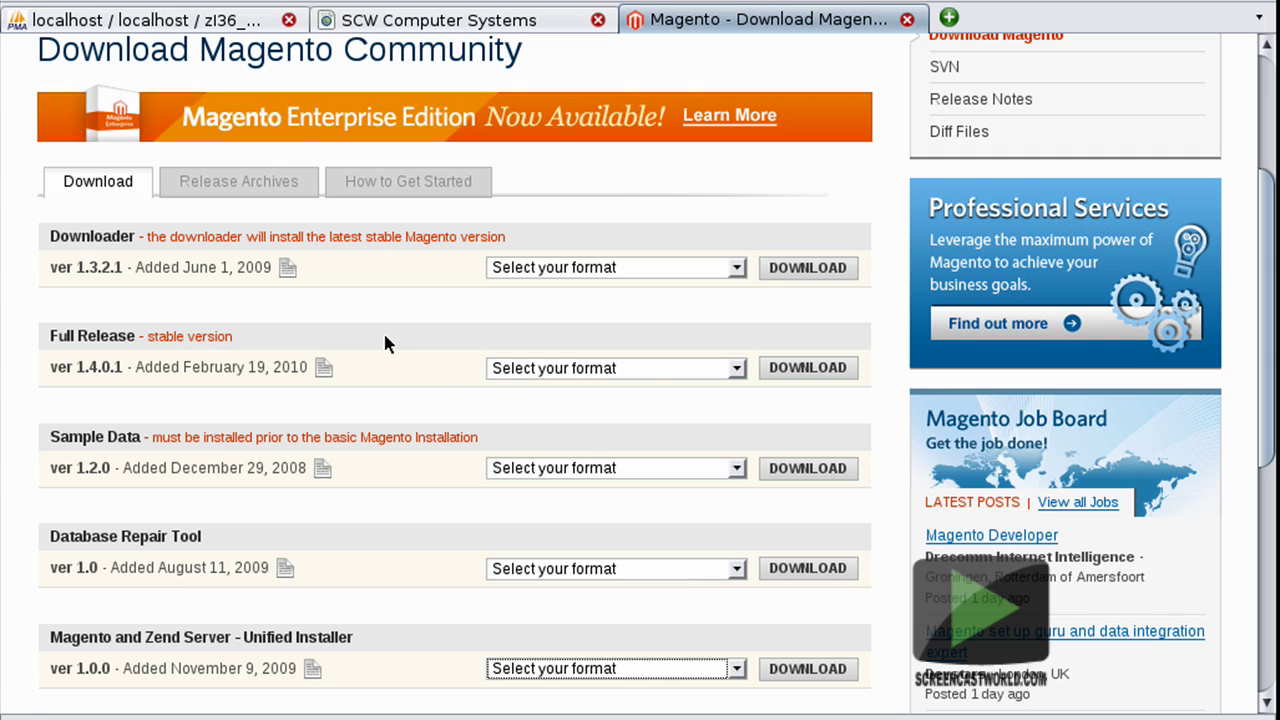
- Download the Full Release 1.4.0.1 as magento-1.4.0.1.tar.gz and save it in the downloads folder of the file system
click(661, 376)
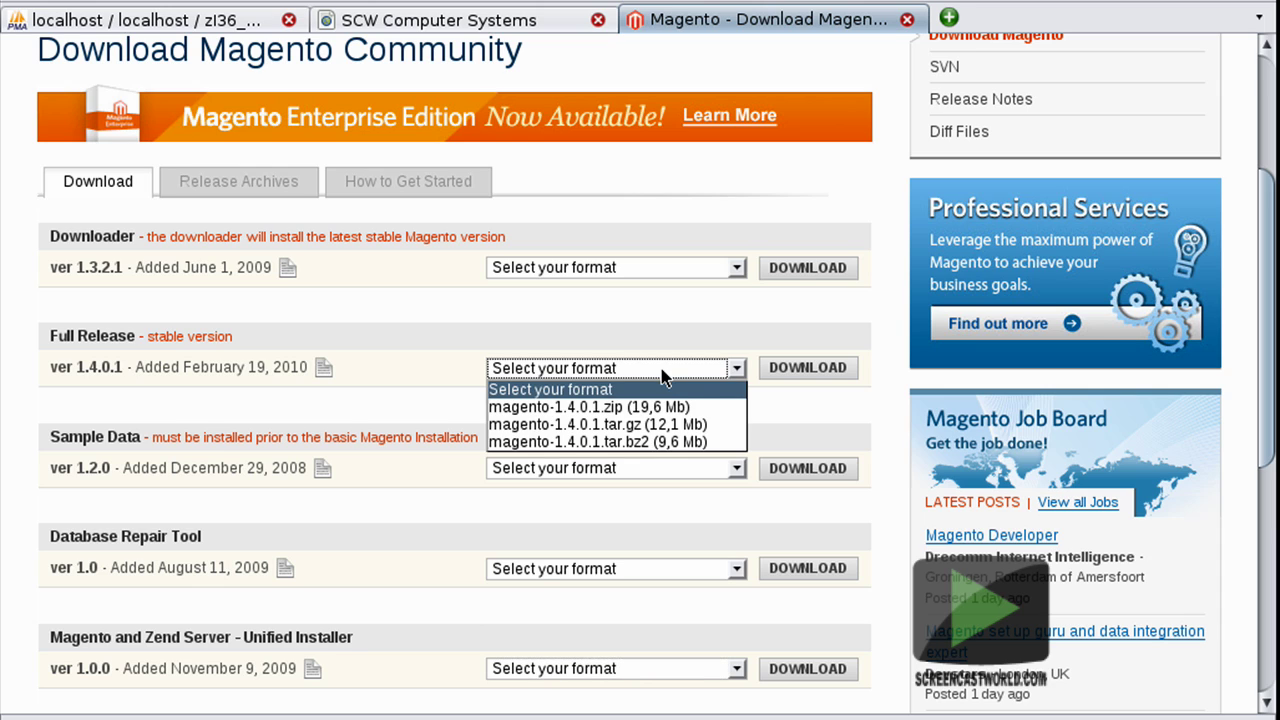
click(698, 427)
click(822, 370)
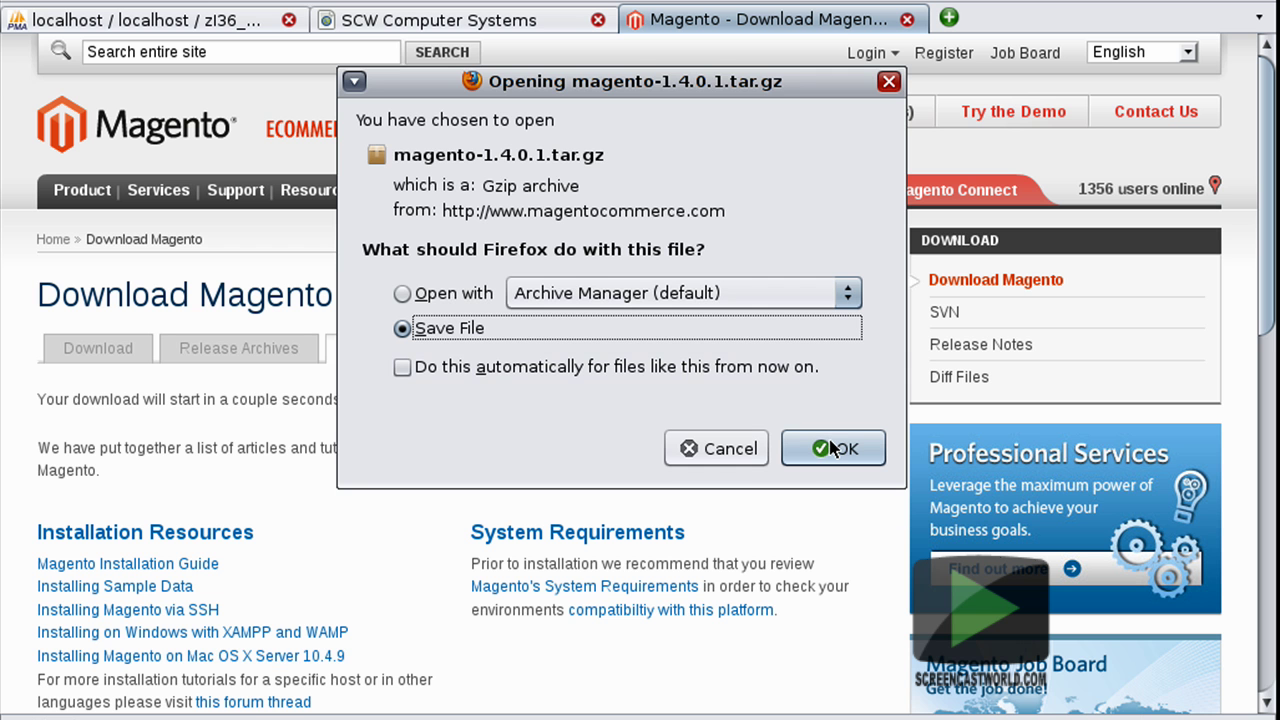
click(836, 449)
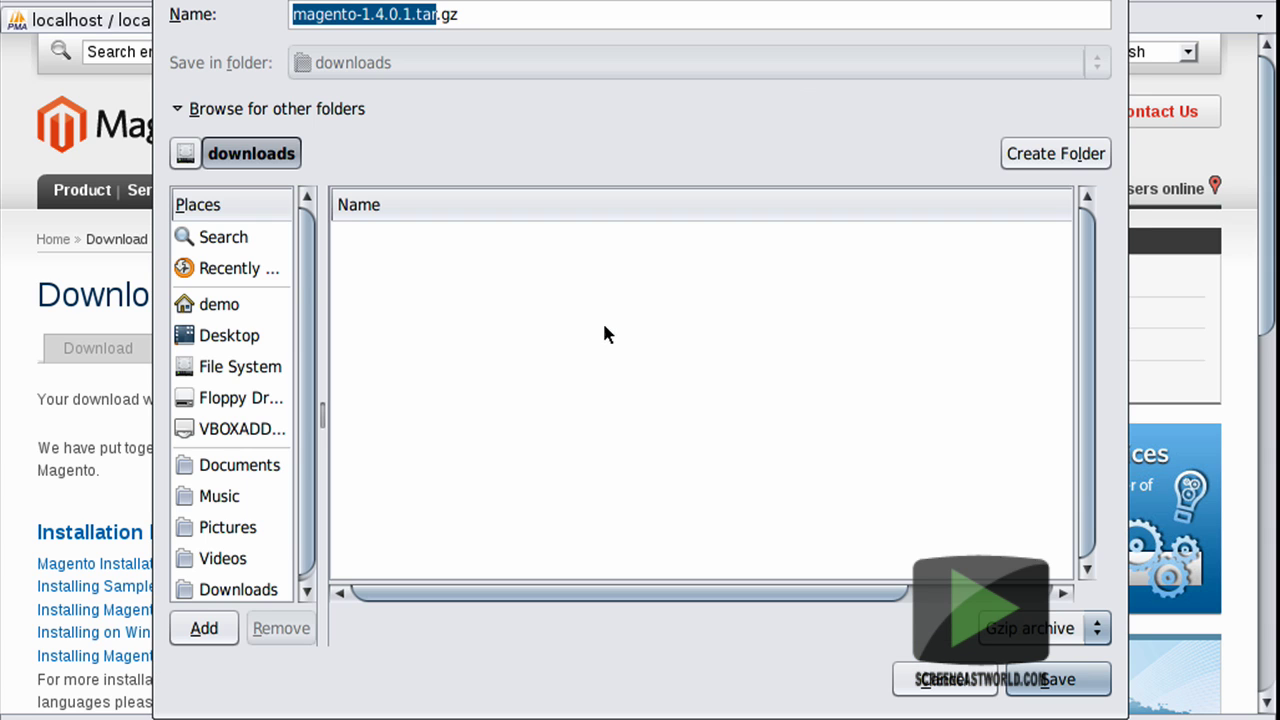
click(247, 370)
double_click(420, 397)
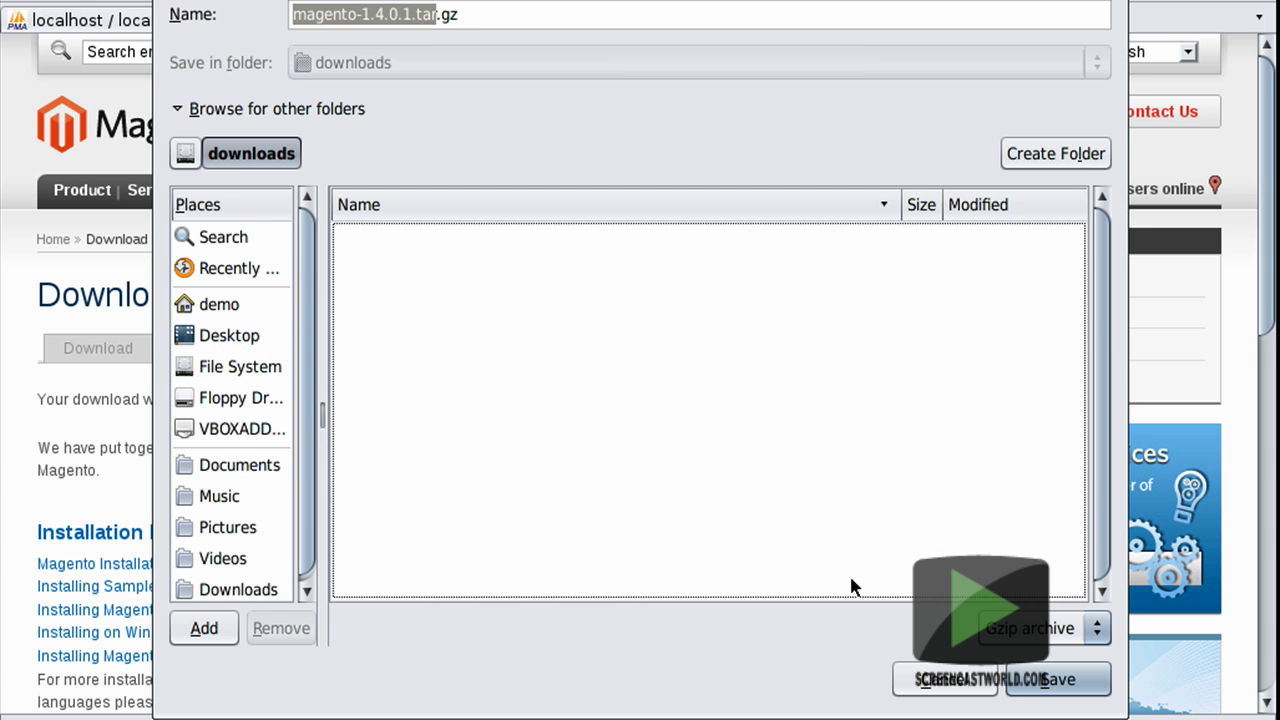
click(1045, 677)
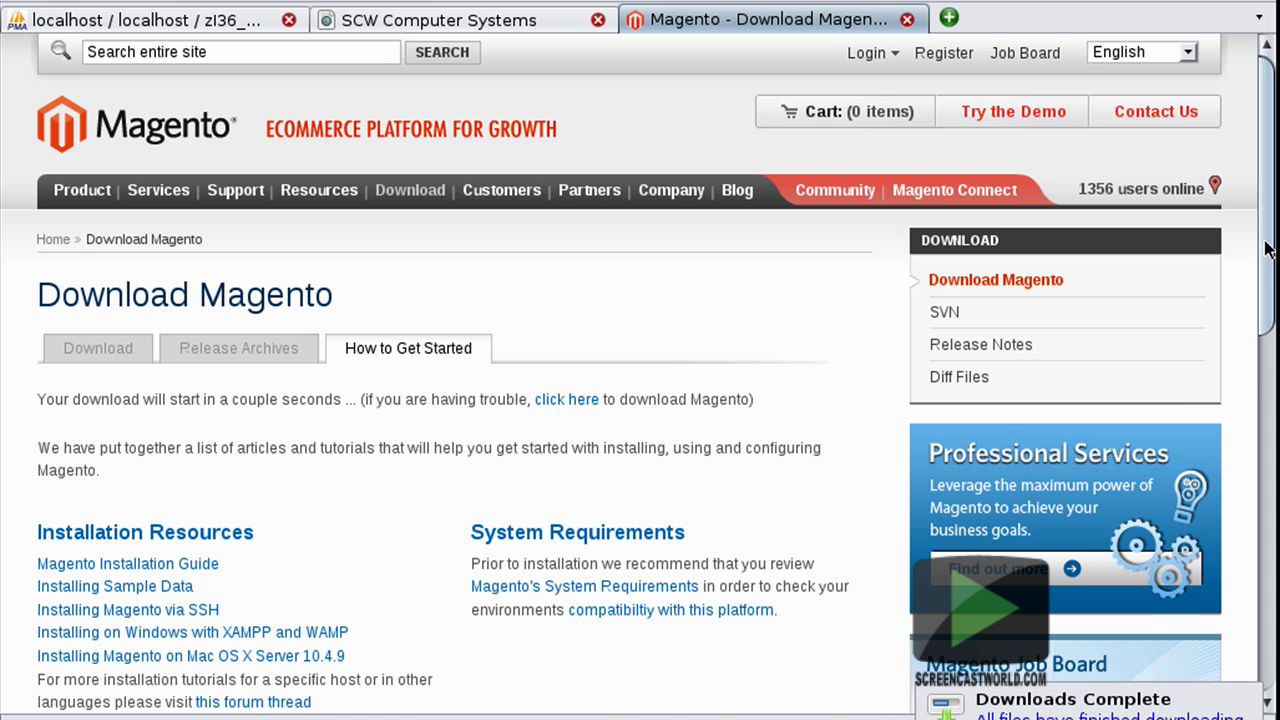
- Look through Magento's getting-started resources and clear the browser's list of finished downloads
drag(1263, 245, 1262, 425)
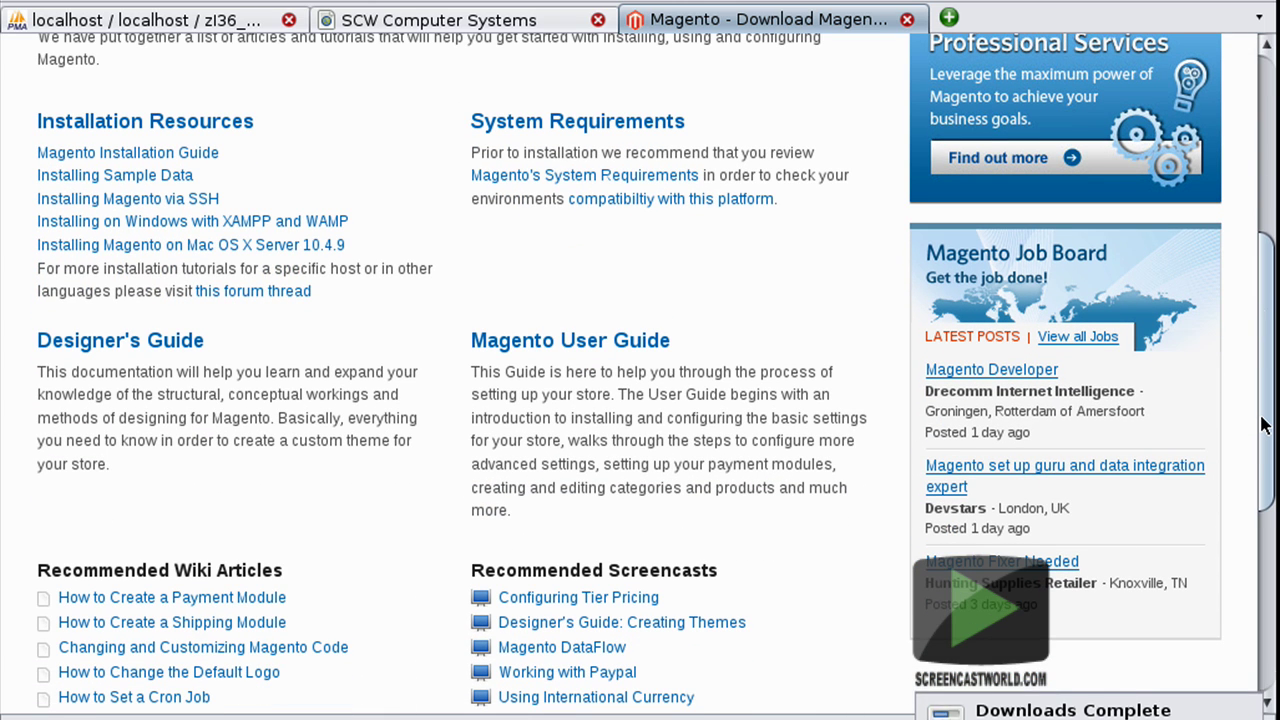
drag(1262, 425, 1268, 505)
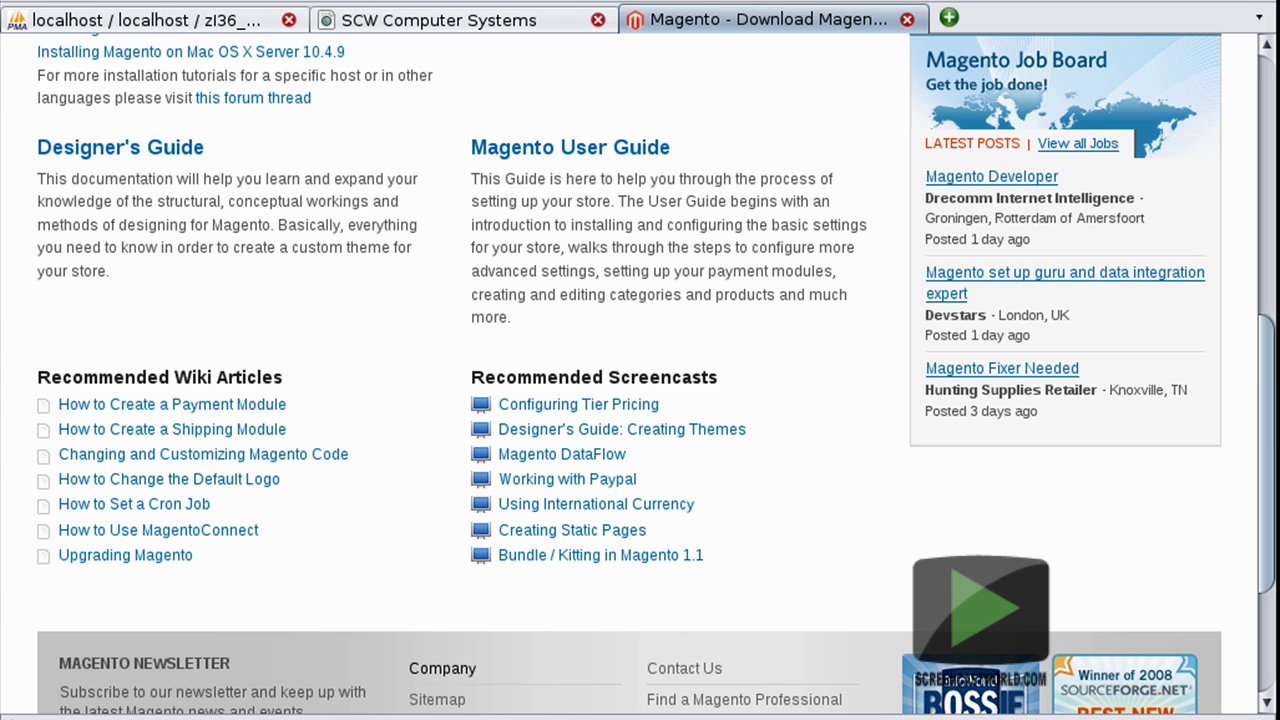
click(530, 718)
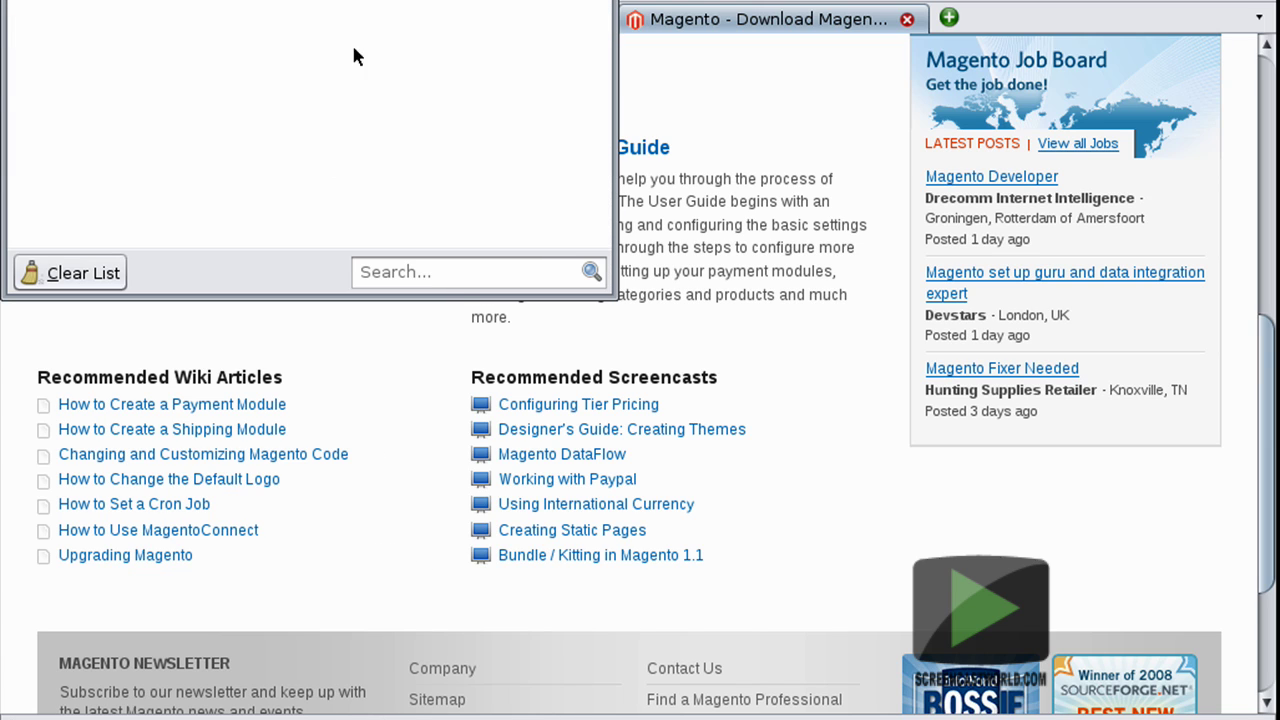
click(106, 273)
click(820, 313)
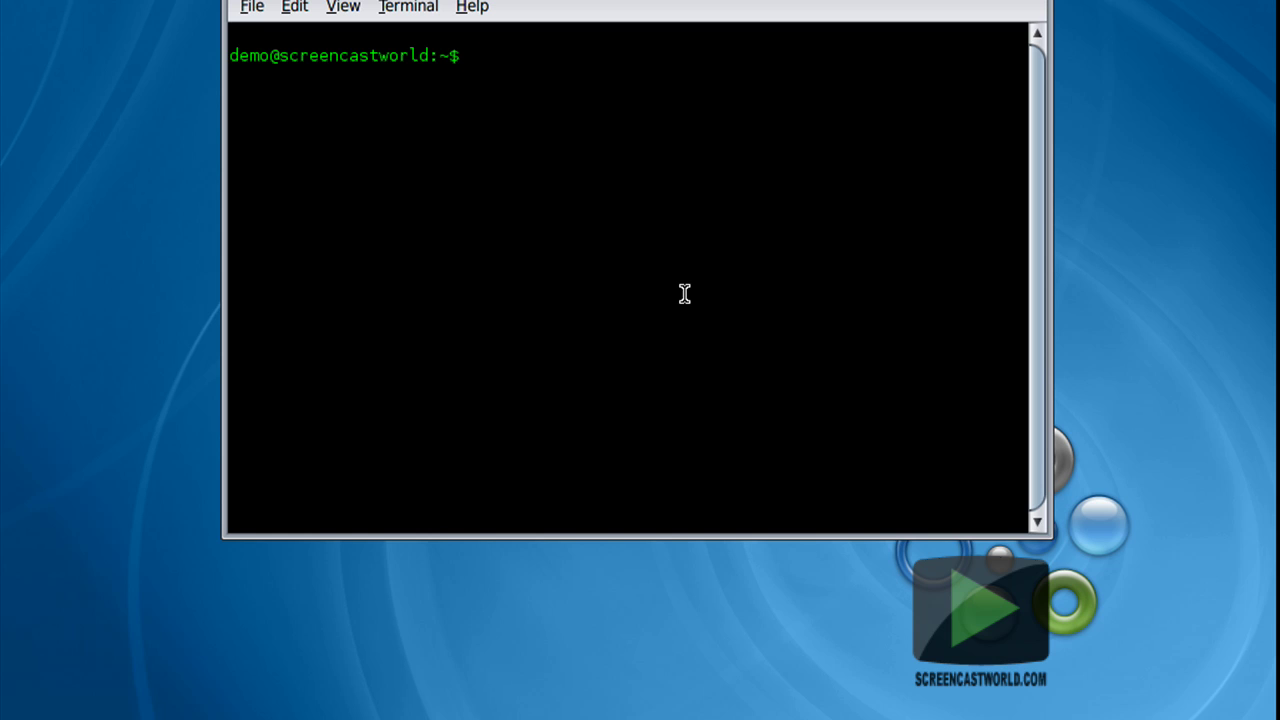
- In the terminal, change to /WWW/scwcomputersystems.com/ and list its contents, then view the SCW Computer Systems page in the browser
text(cd /www/sc)
key(Tab)
key(Return)
text(ls)
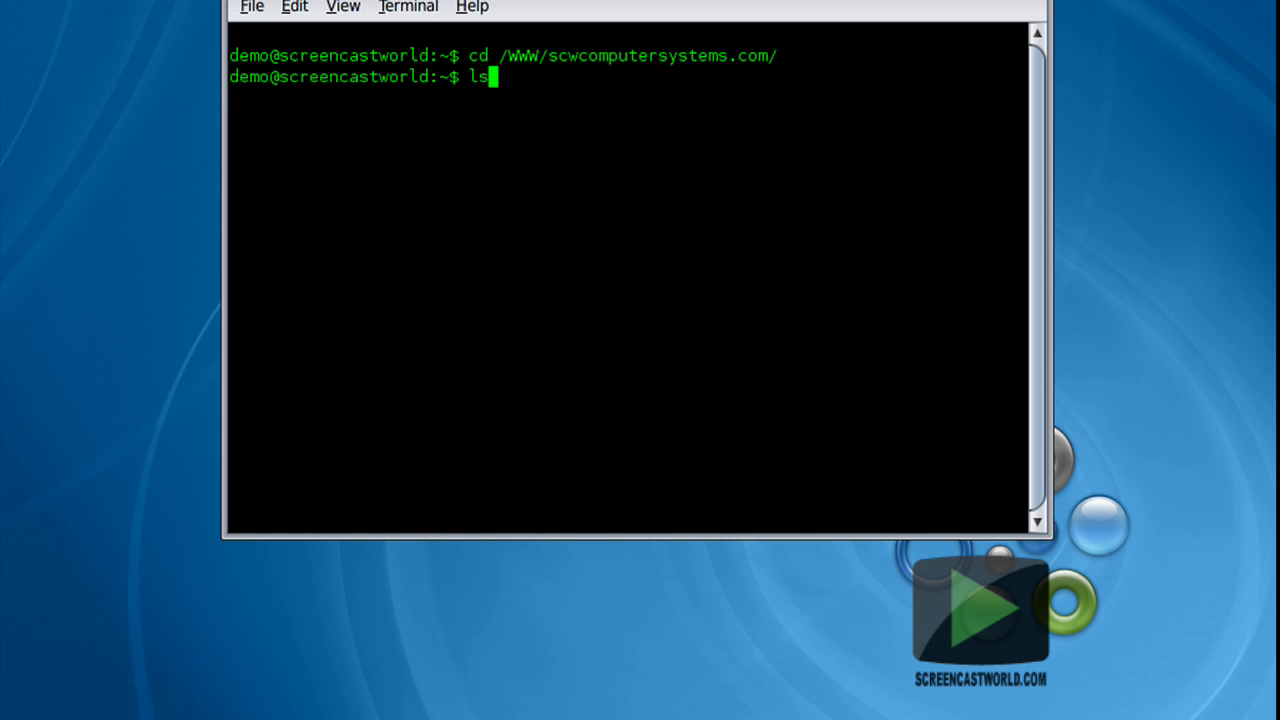
key(Return)
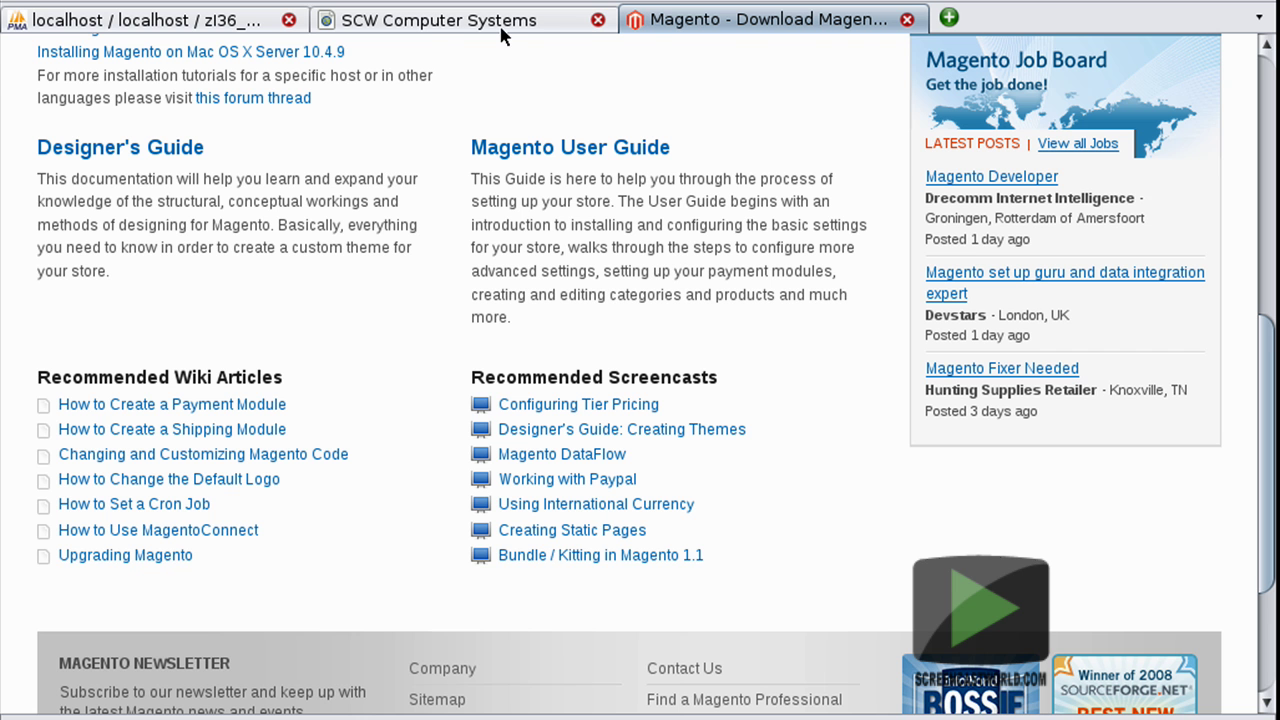
click(500, 30)
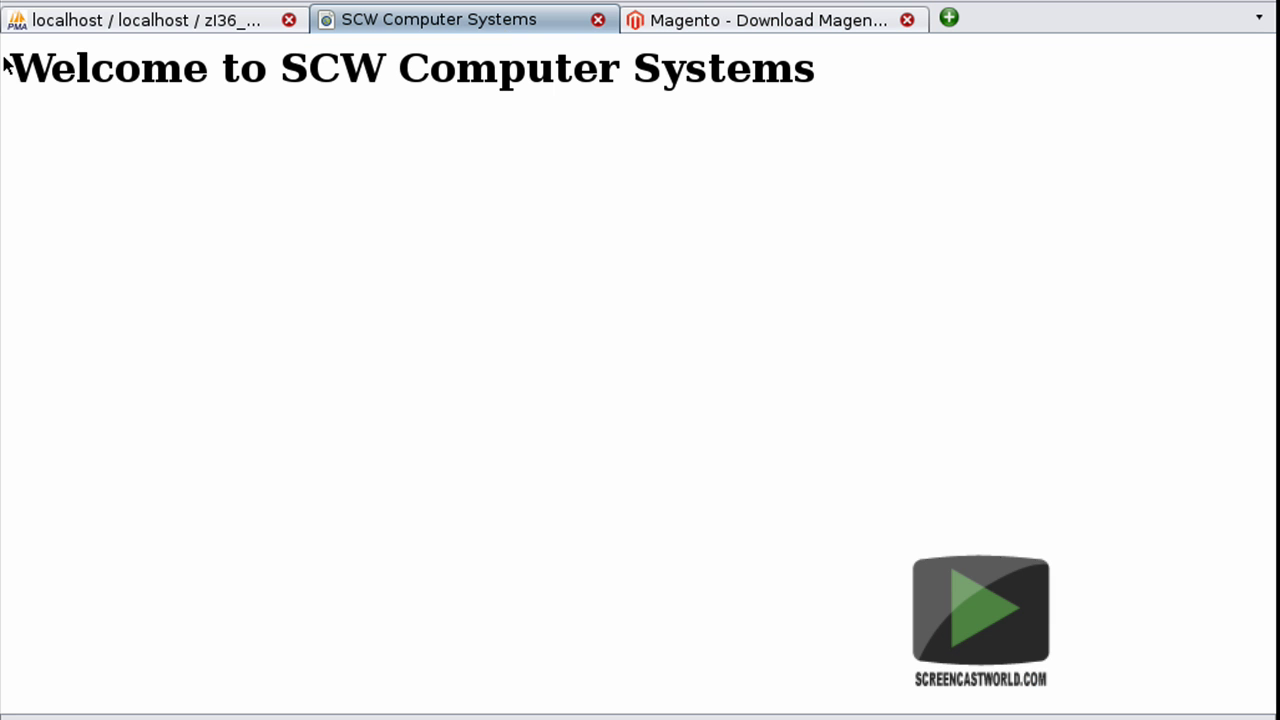